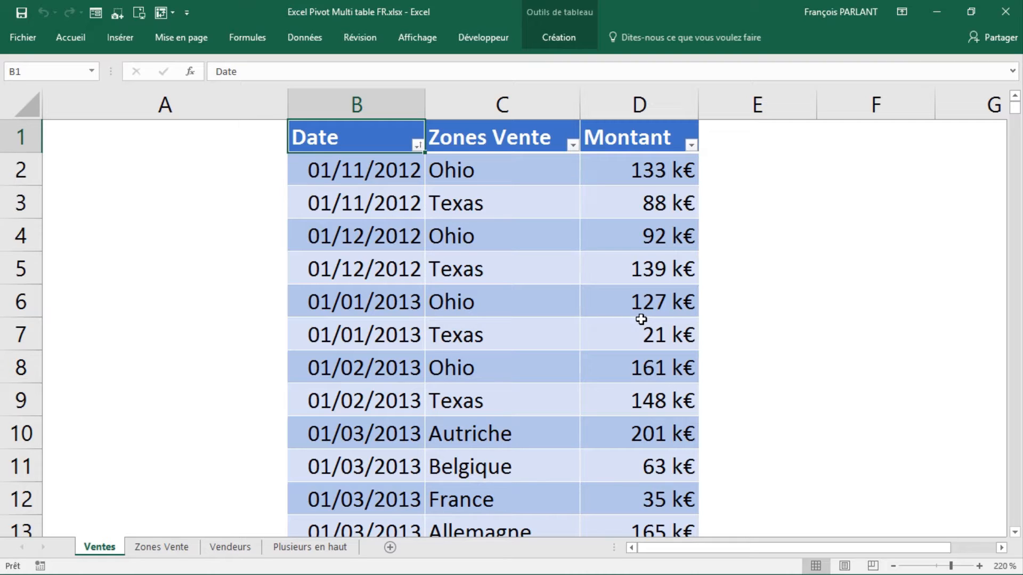
- Examine the tables on the Zones Vente and Vendeurs sheets, including the sellers and their grades
{"action": "left_click", "coordinate": [155, 552]}
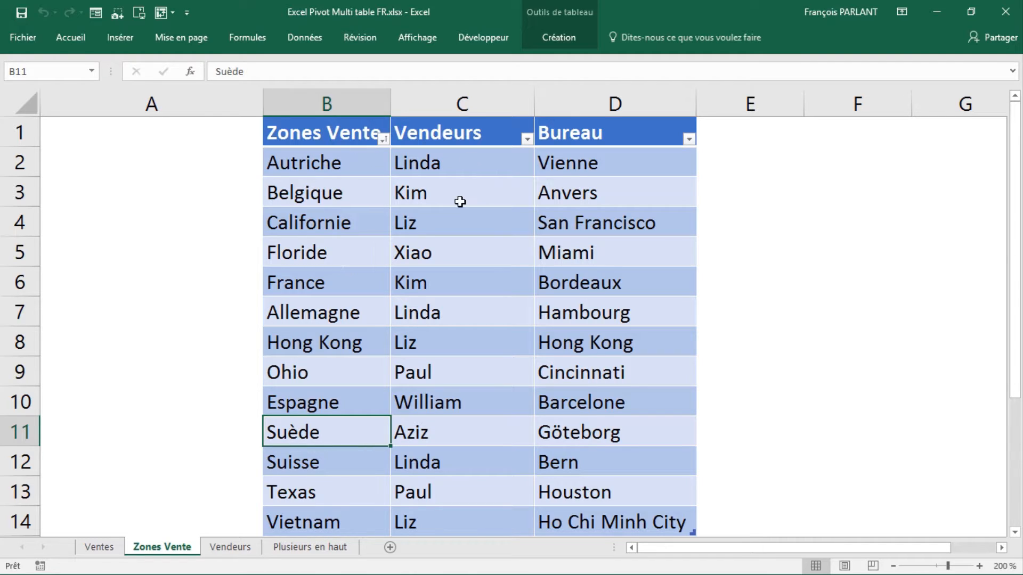
{"action": "left_click", "coordinate": [454, 316]}
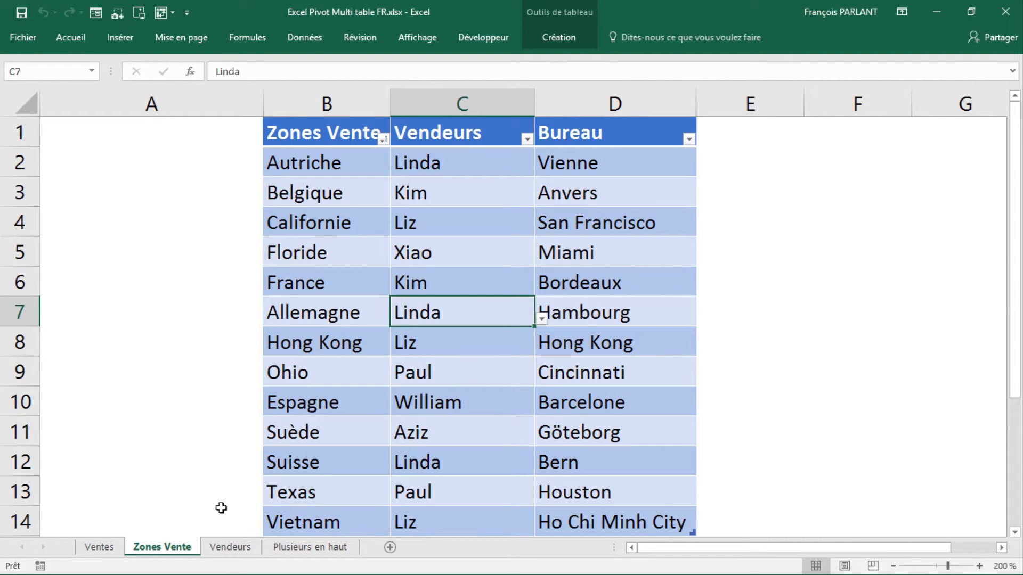
{"action": "left_click", "coordinate": [226, 548]}
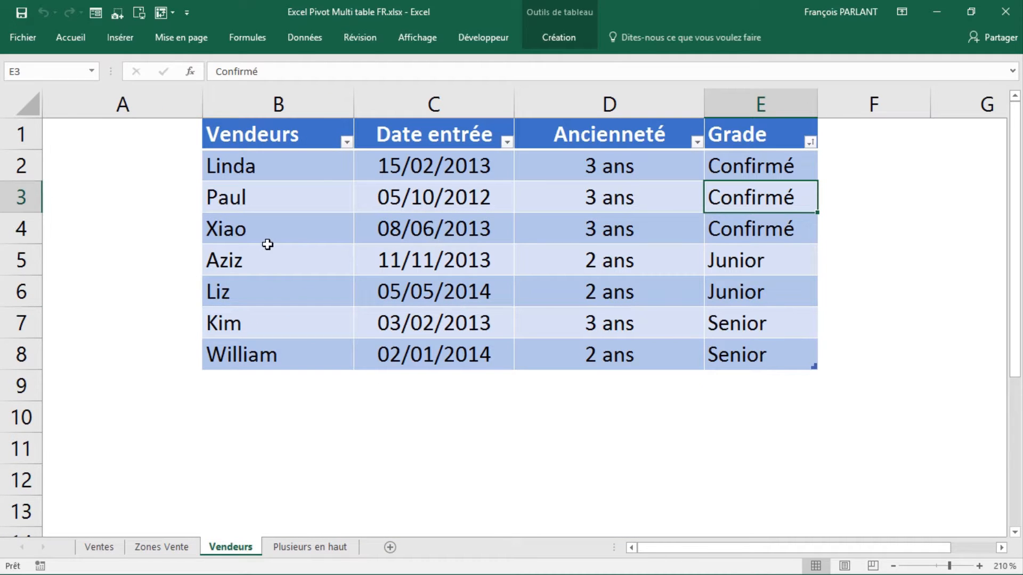
{"action": "left_click", "coordinate": [298, 162]}
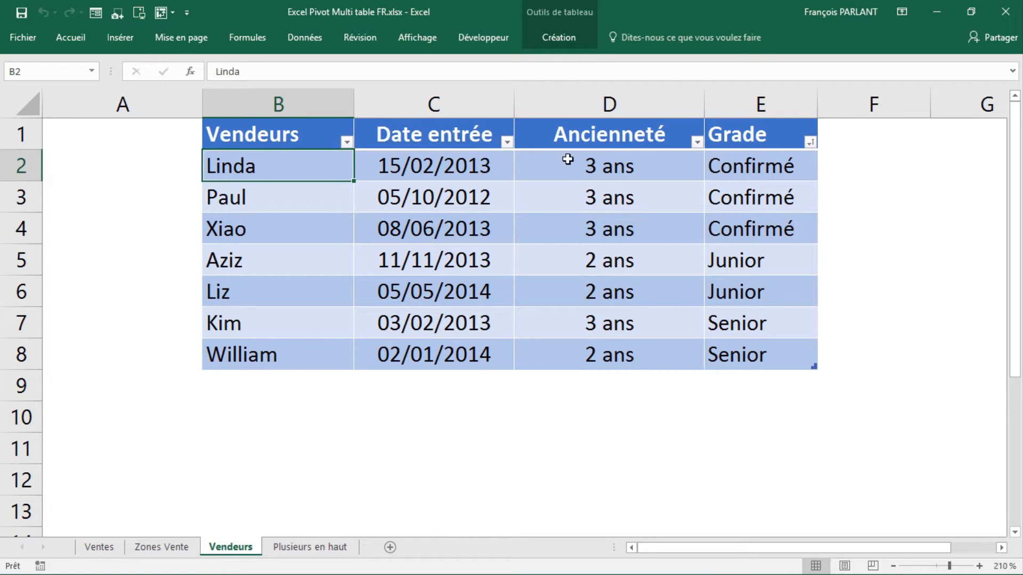
{"action": "left_click", "coordinate": [750, 165]}
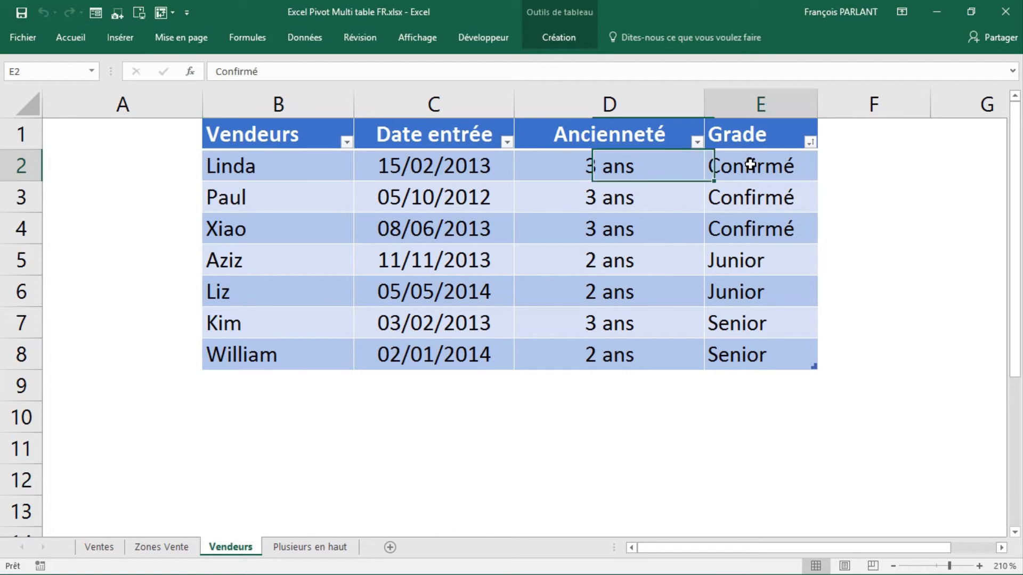
{"action": "left_click", "coordinate": [747, 205]}
{"action": "left_click", "coordinate": [746, 232]}
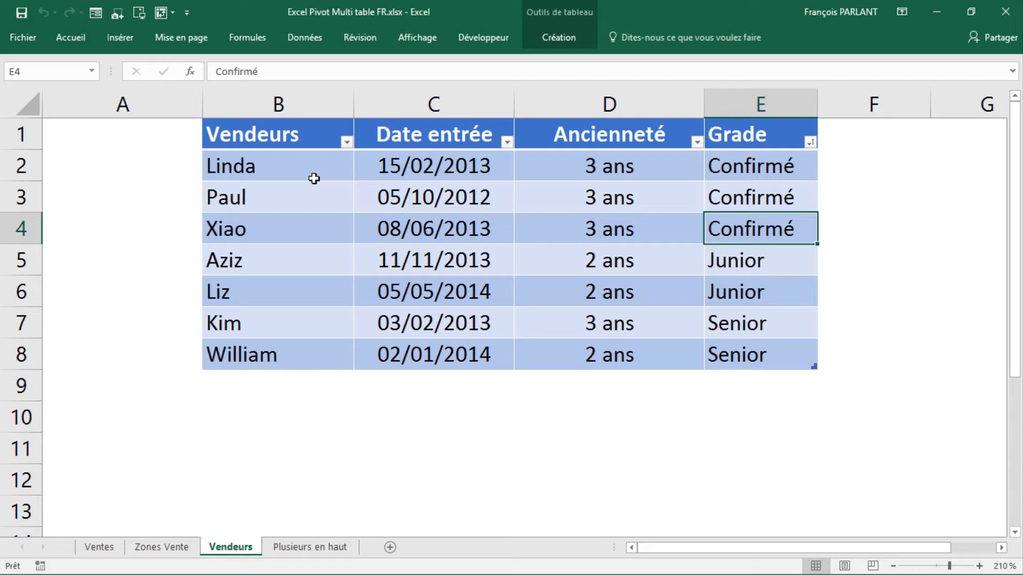
{"action": "left_click", "coordinate": [161, 549]}
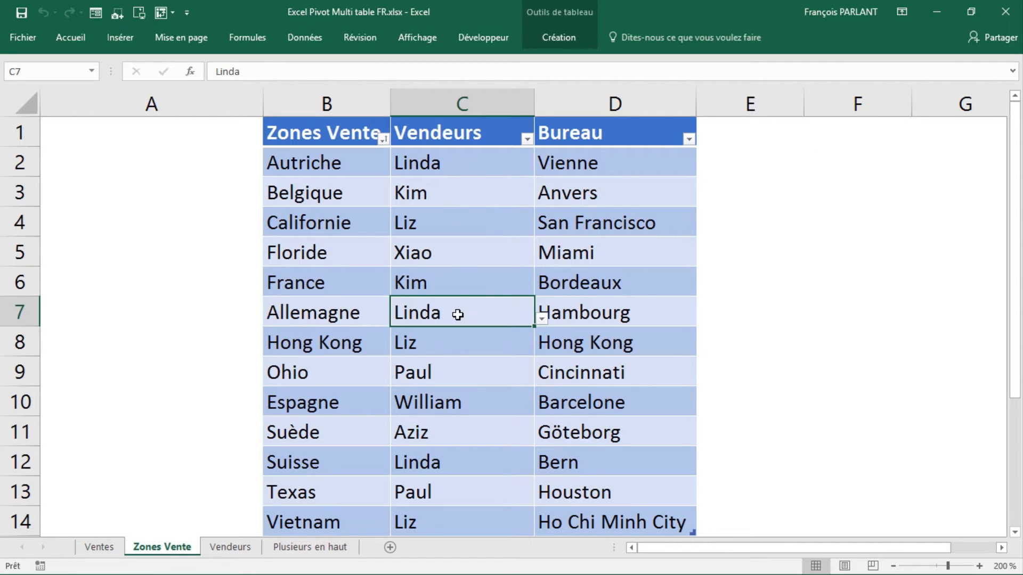
- Create a pivot table from the t_ventes table on a new worksheet, adding its data to the data model
{"action": "left_click", "coordinate": [112, 547]}
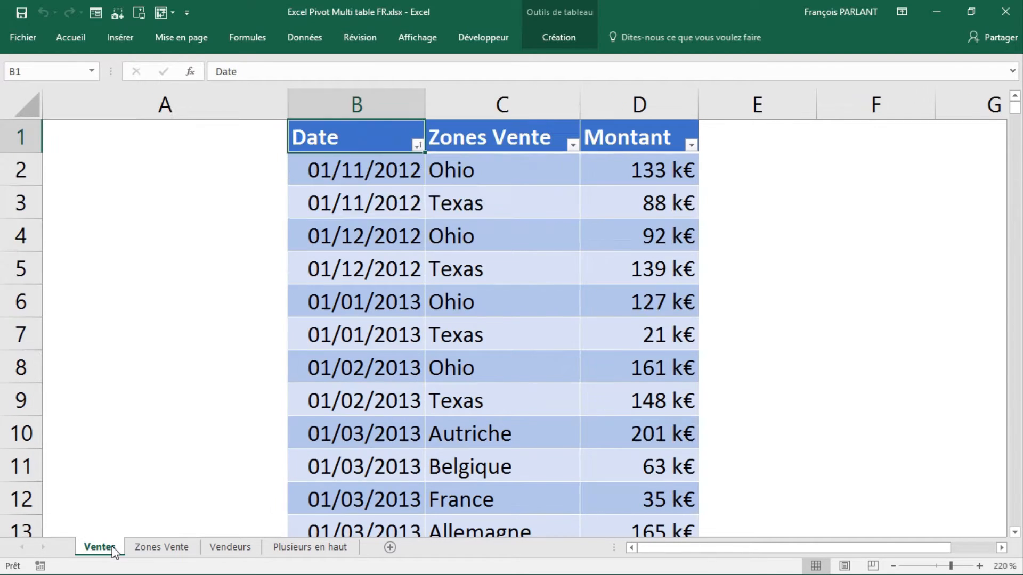
{"action": "left_click", "coordinate": [447, 271]}
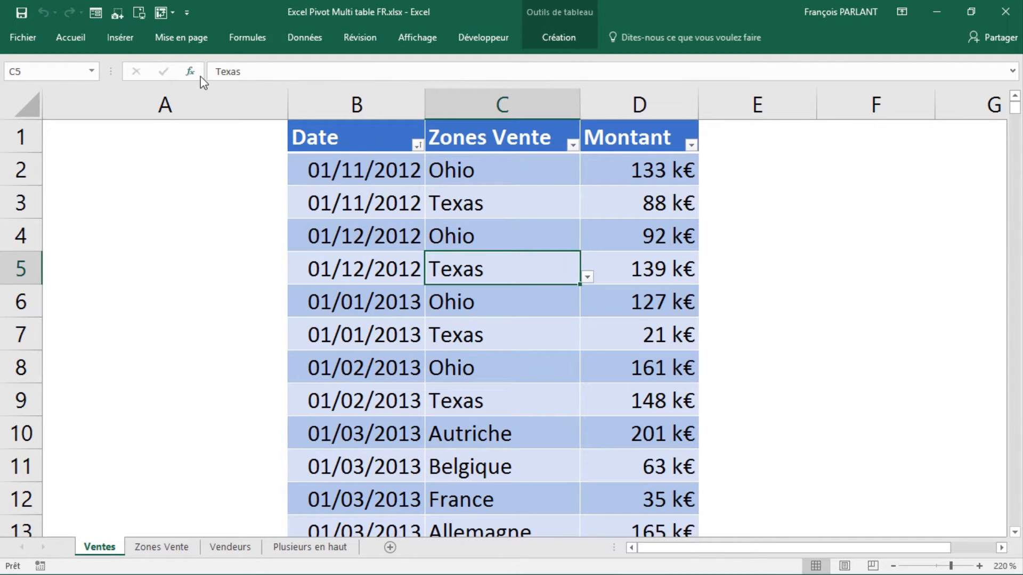
{"action": "left_click", "coordinate": [130, 36]}
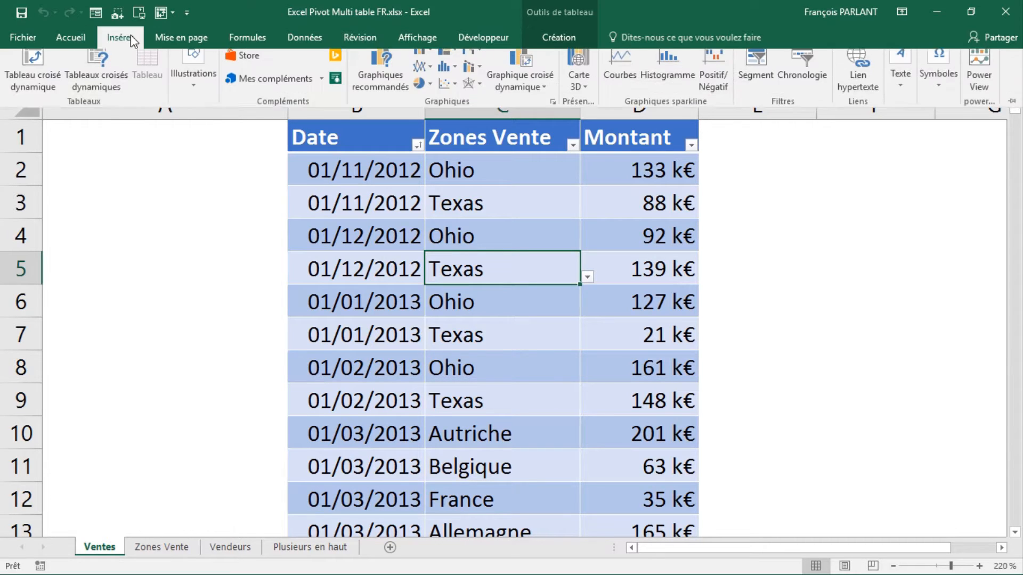
{"action": "left_click", "coordinate": [33, 81]}
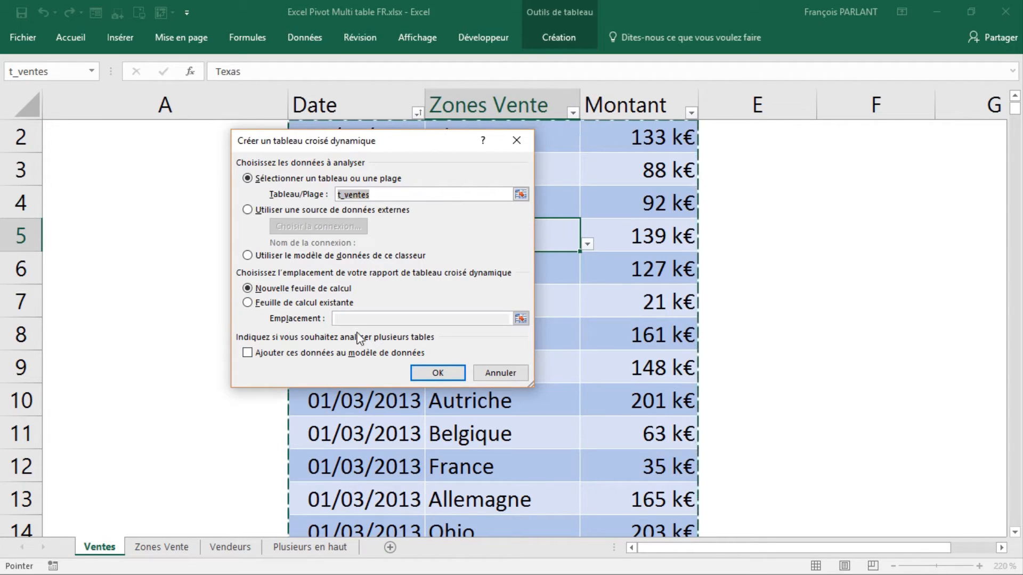
{"action": "left_click", "coordinate": [248, 352]}
{"action": "left_click", "coordinate": [417, 372]}
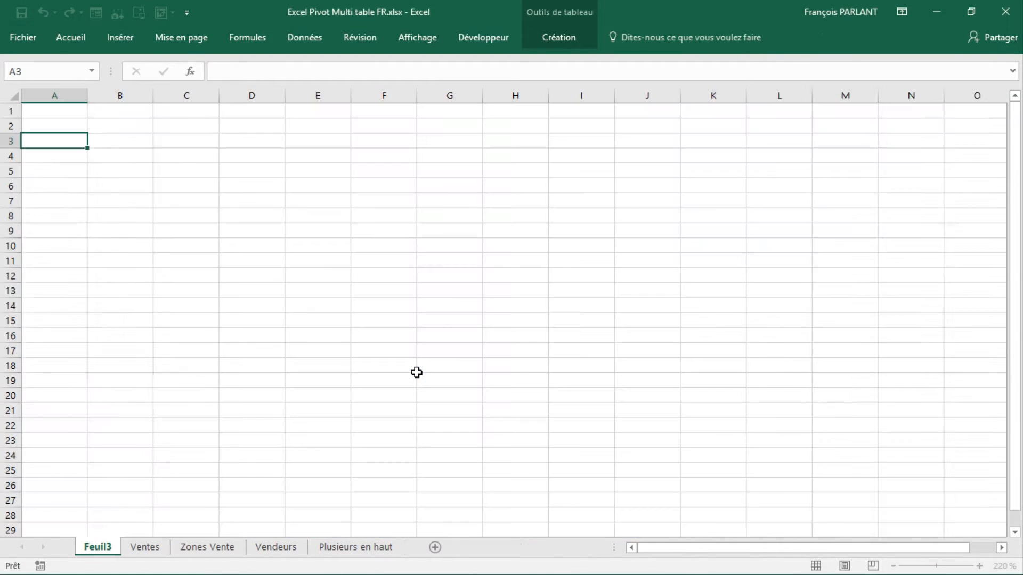
- List the fields of all workbook tables and place Grade from t_vendeurs in the pivot table's columns
{"action": "left_click", "coordinate": [980, 566]}
{"action": "left_click", "coordinate": [979, 566]}
{"action": "left_click", "coordinate": [979, 566]}
{"action": "left_click", "coordinate": [979, 566]}
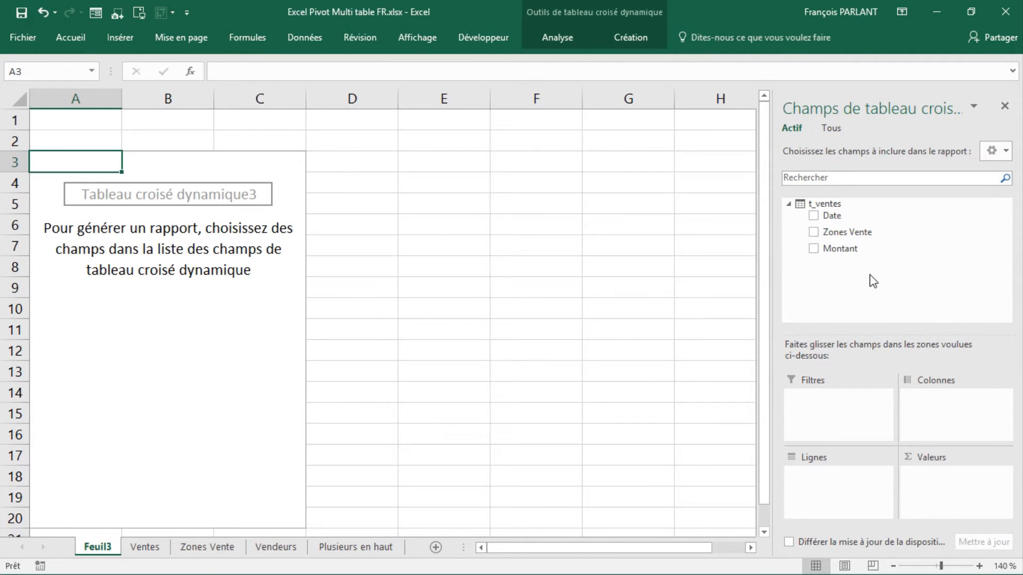
{"action": "left_click", "coordinate": [835, 130]}
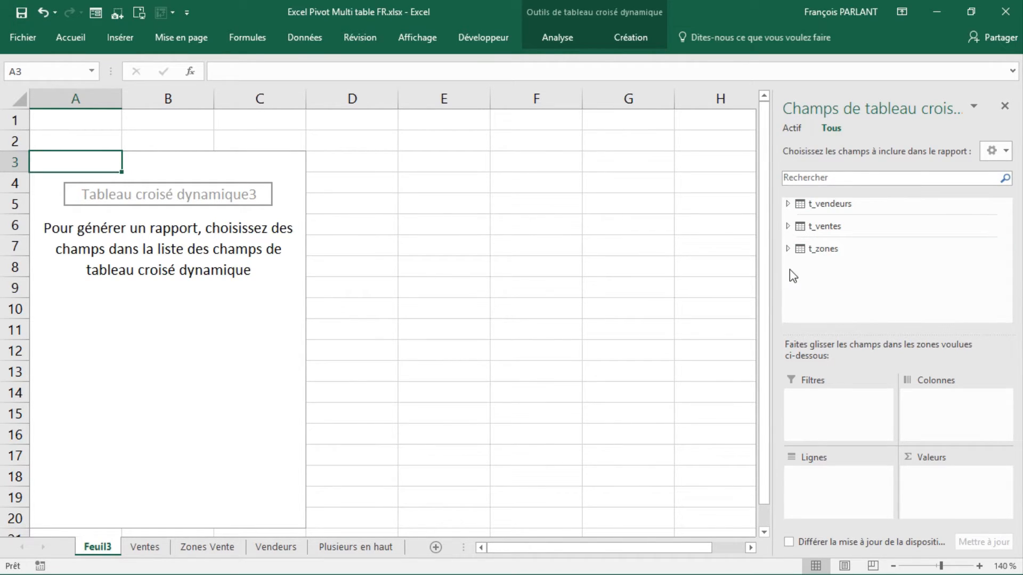
{"action": "left_click", "coordinate": [788, 205]}
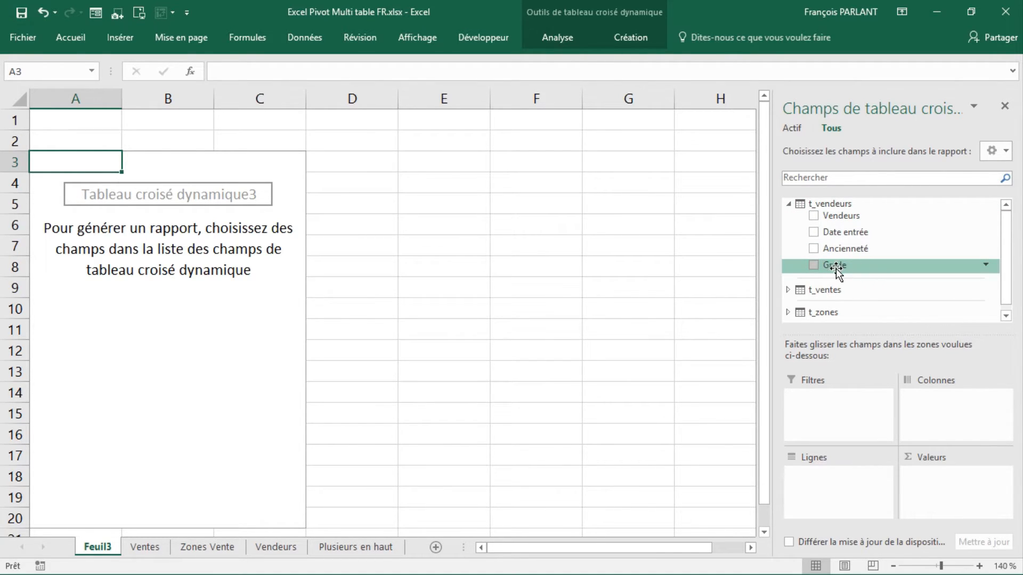
{"action": "left_click_drag", "start_coordinate": [836, 269], "coordinate": [947, 437]}
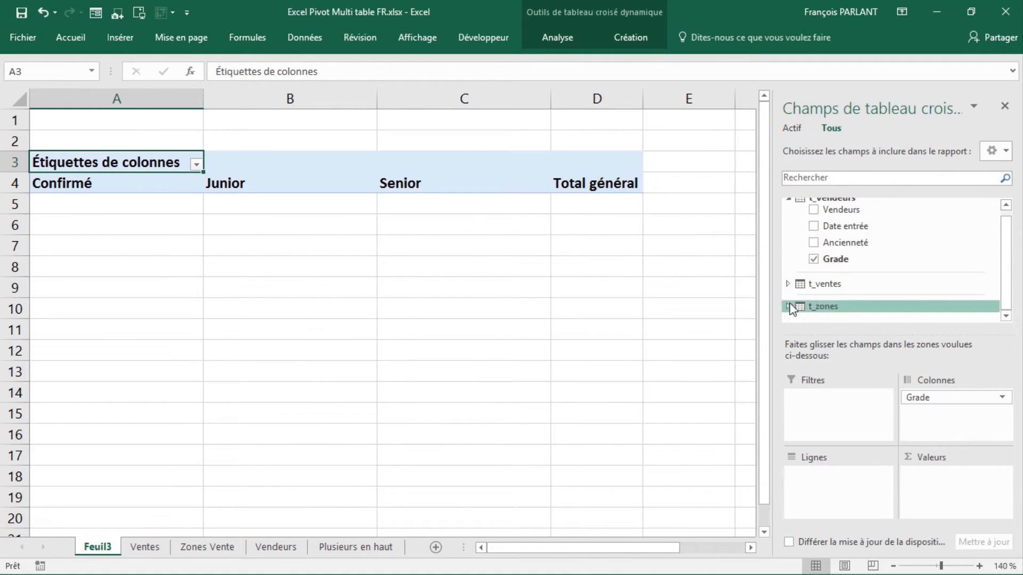
- Add Montant from t_ventes as the pivot table's values and Zones Vente from t_zones as its rows
{"action": "left_click", "coordinate": [788, 283]}
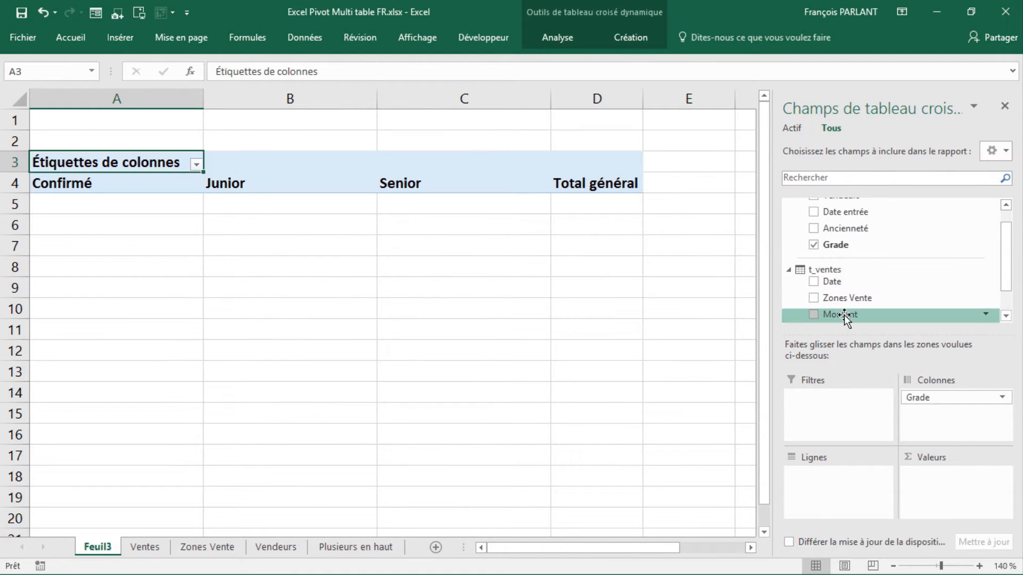
{"action": "left_click_drag", "start_coordinate": [846, 315], "coordinate": [946, 513]}
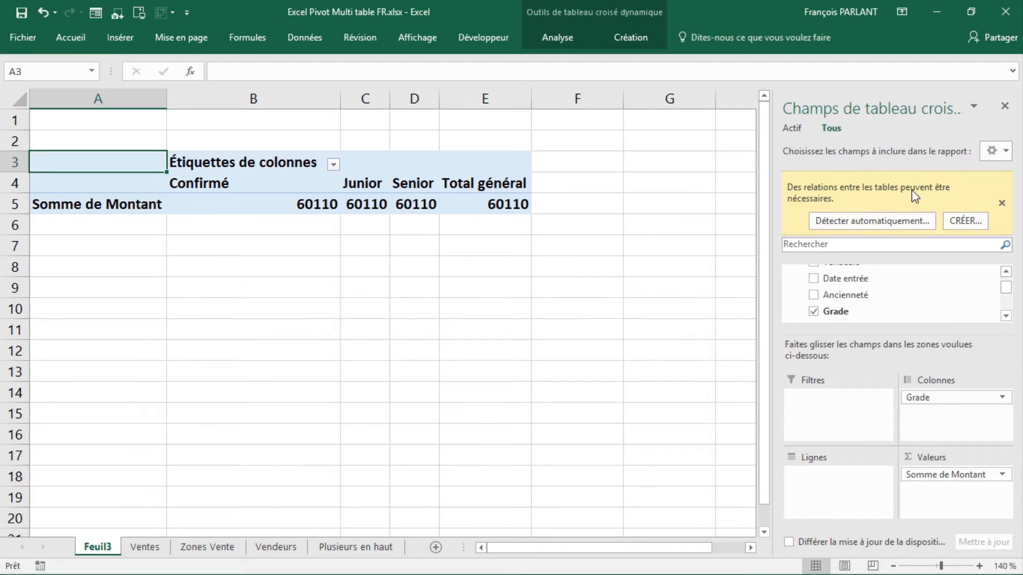
{"action": "left_click", "coordinate": [1009, 301]}
{"action": "left_click_drag", "start_coordinate": [1008, 297], "coordinate": [1009, 312]}
{"action": "left_click", "coordinate": [788, 308]}
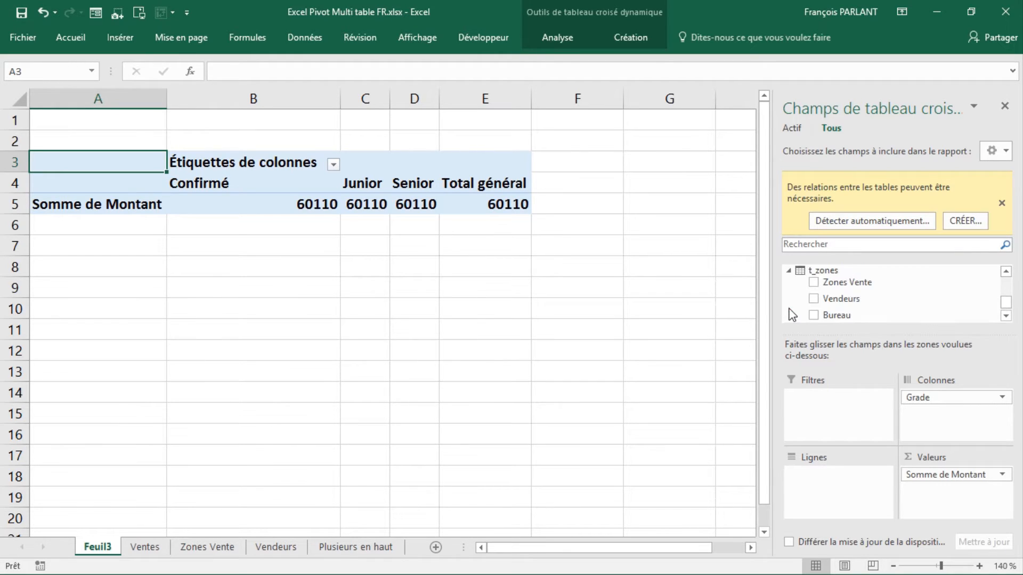
{"action": "left_click_drag", "start_coordinate": [832, 282], "coordinate": [816, 491]}
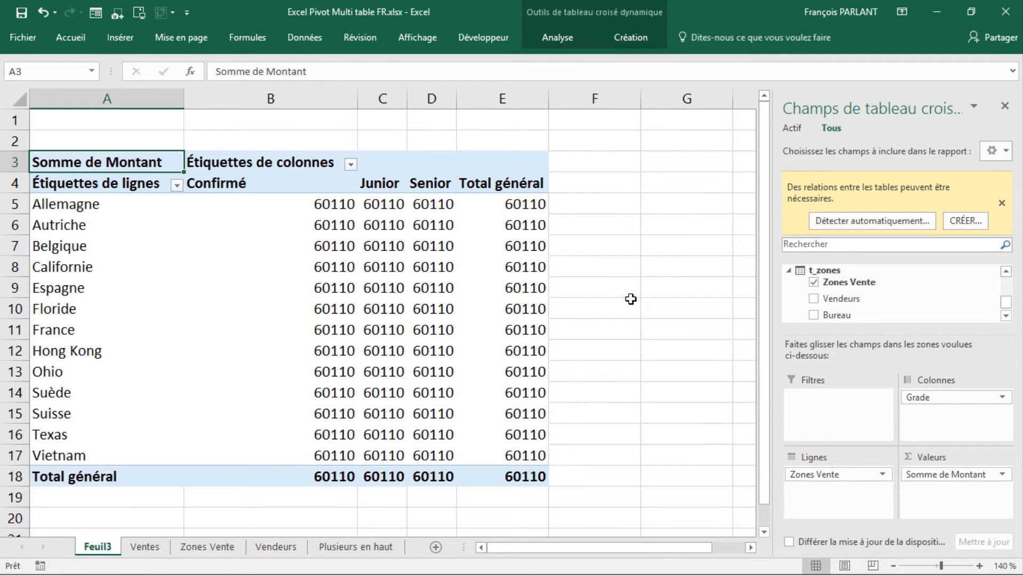
- Automatically detect and create the relationships between the pivot table's source tables
{"action": "left_click", "coordinate": [836, 226]}
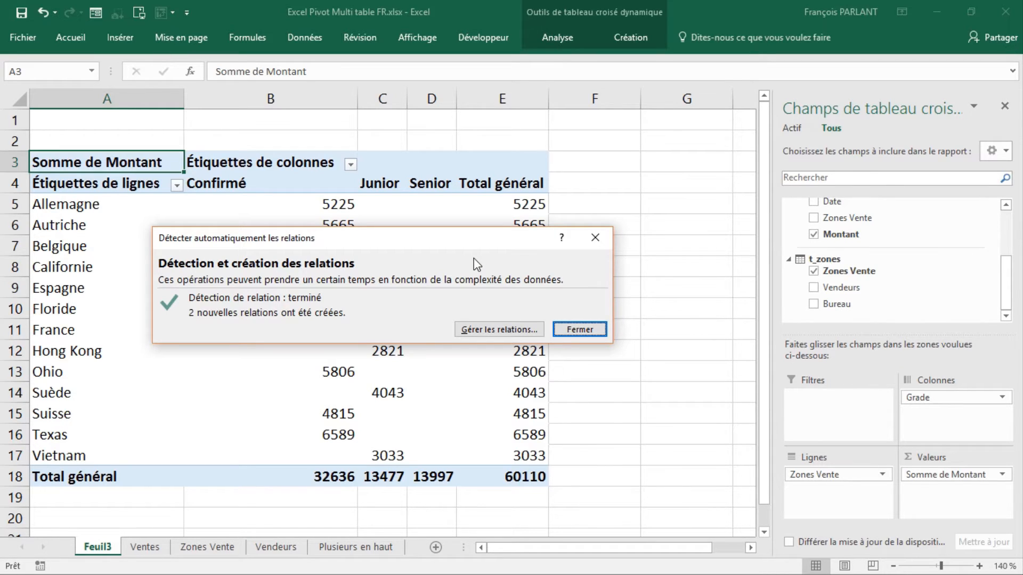
{"action": "left_click", "coordinate": [571, 331]}
- Compare the Zones Vente column in the tables on the Ventes and Zones Vente sheets
{"action": "left_click", "coordinate": [145, 547]}
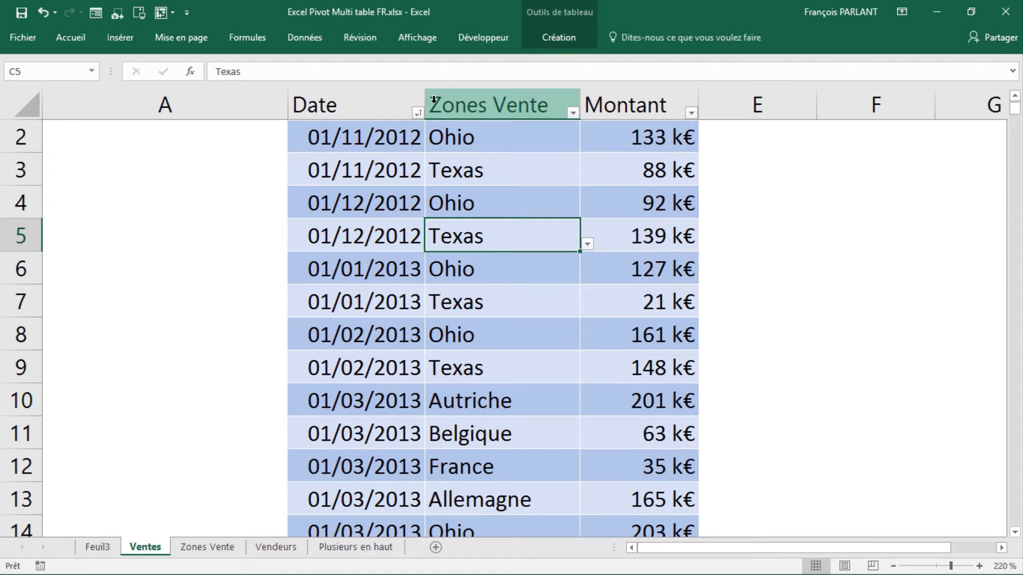
{"action": "left_click", "coordinate": [194, 552]}
{"action": "left_click", "coordinate": [329, 128]}
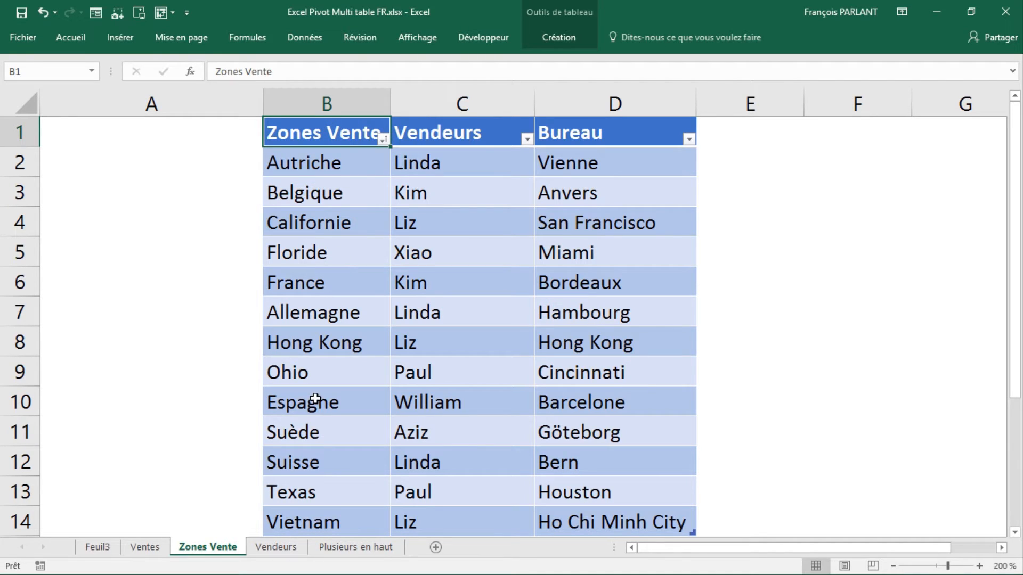
- Review the definition of the relationship between t_ventes and t_zones without changing it, and view the Plusieurs en haut sheet
{"action": "left_click", "coordinate": [98, 549]}
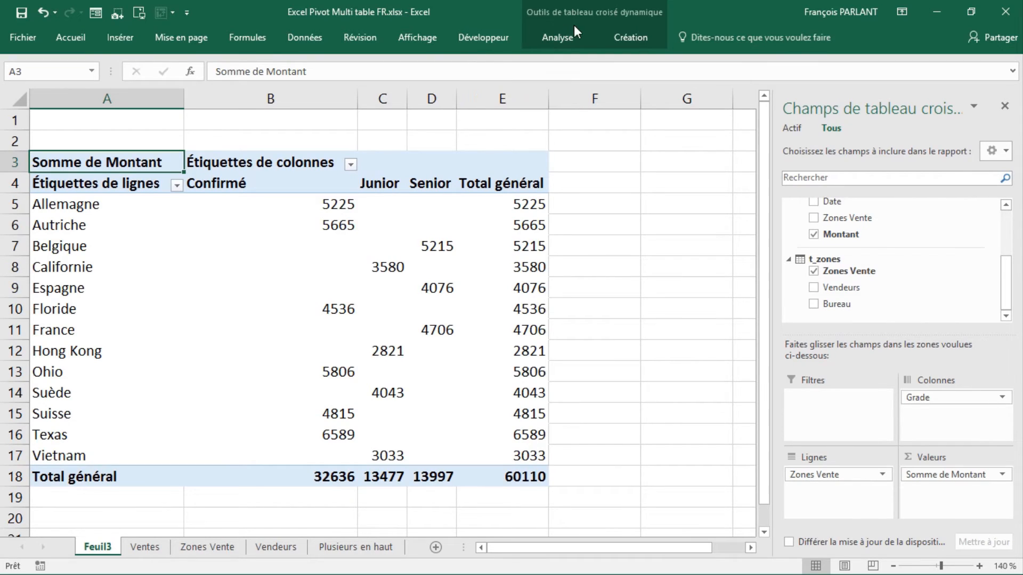
{"action": "left_click", "coordinate": [309, 37]}
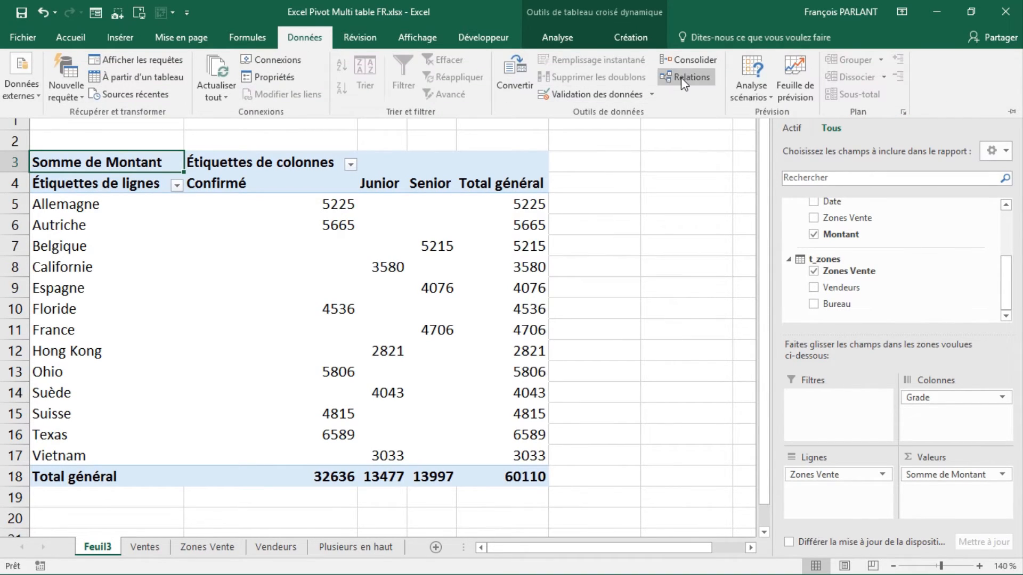
{"action": "left_click", "coordinate": [681, 78]}
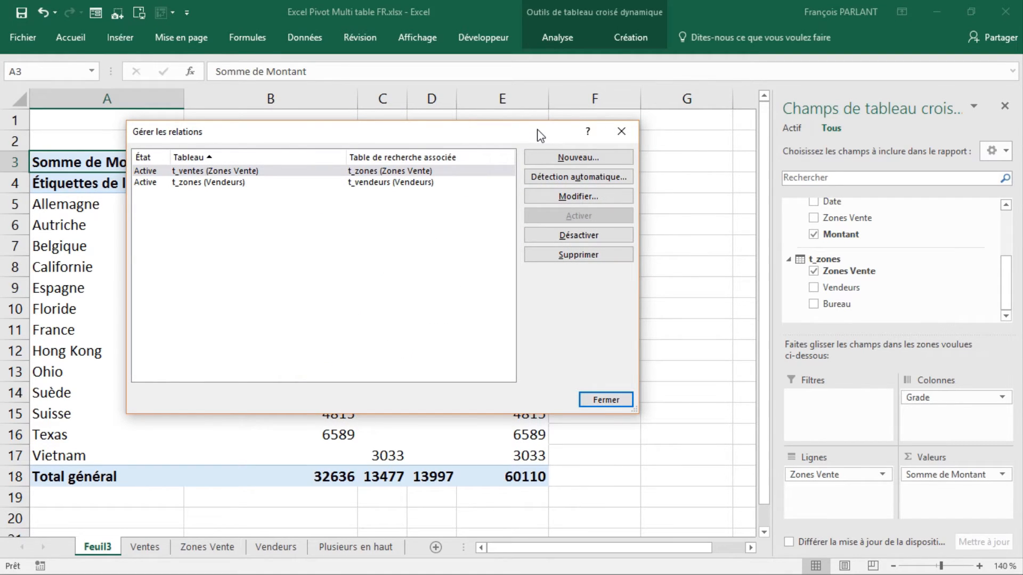
{"action": "left_click", "coordinate": [428, 172]}
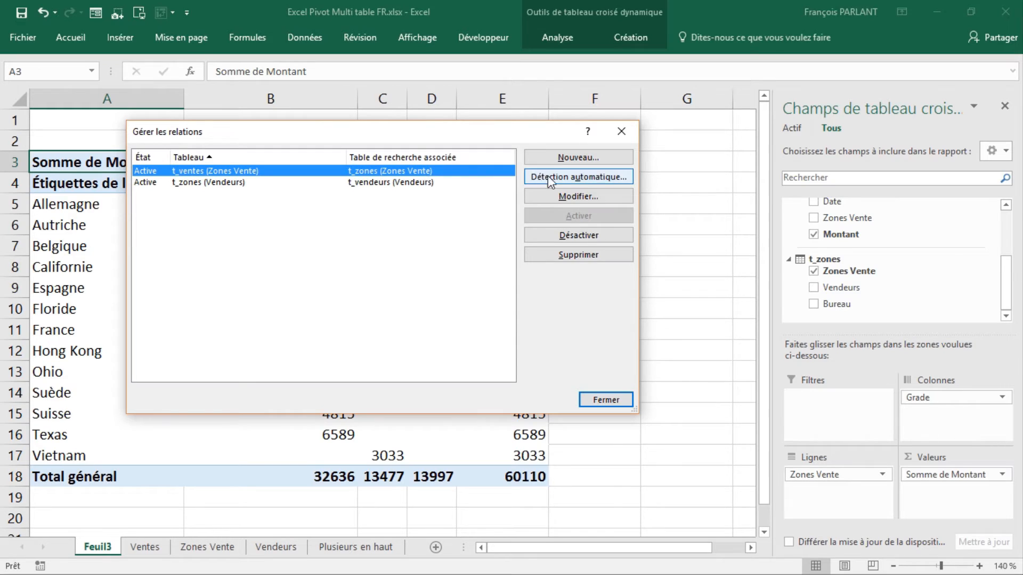
{"action": "left_click", "coordinate": [570, 196]}
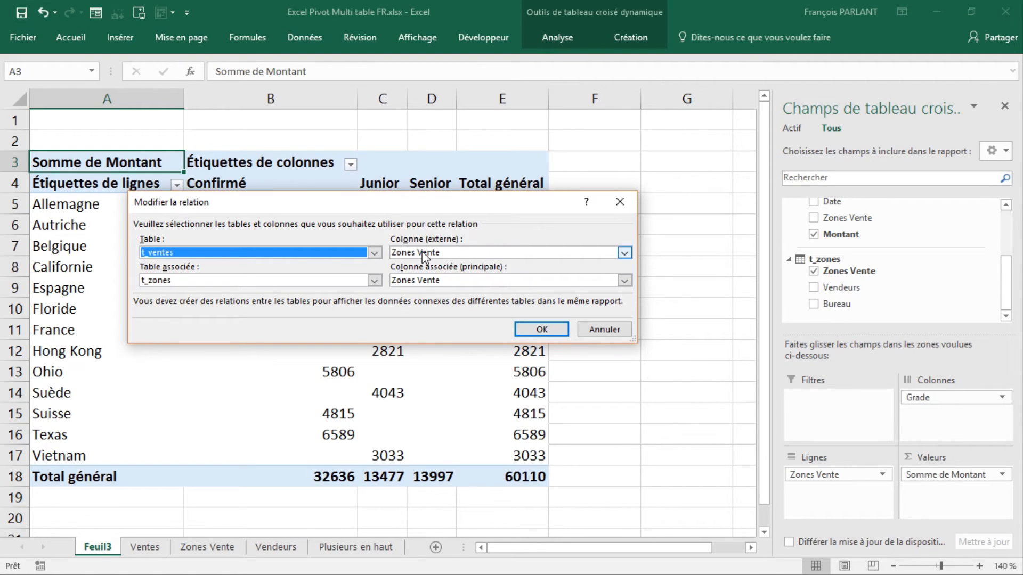
{"action": "left_click", "coordinate": [603, 330]}
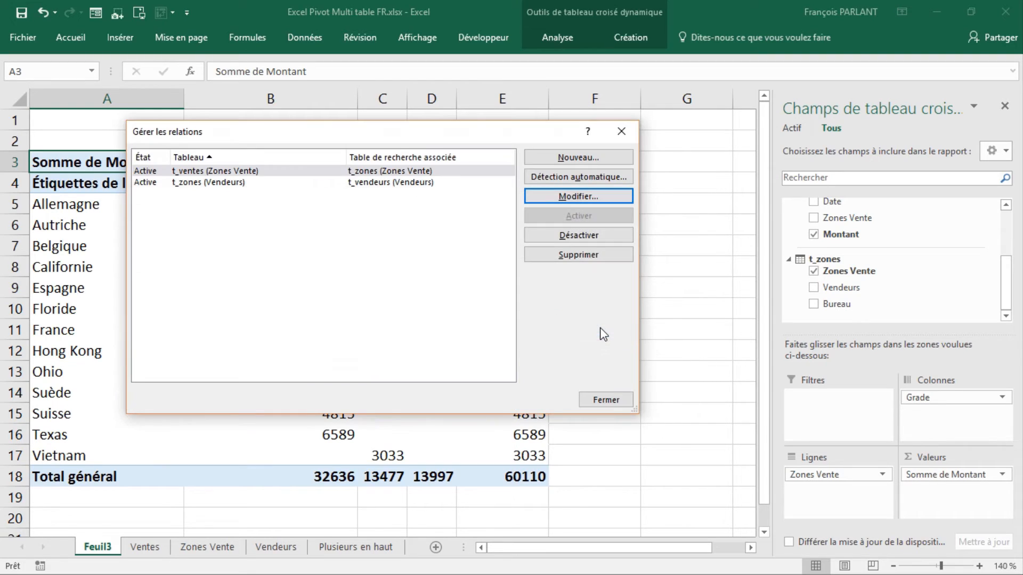
{"action": "left_click", "coordinate": [605, 400]}
{"action": "left_click", "coordinate": [353, 548]}
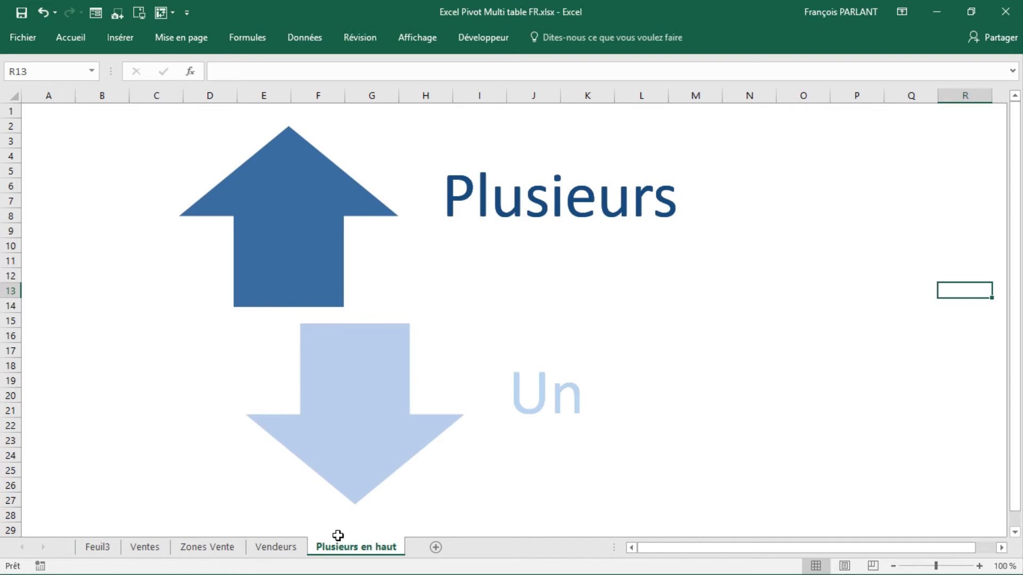
- Refresh all the workbook's data from the pivot table on Feuil3 and close the pivot table field list
{"action": "left_click", "coordinate": [106, 551]}
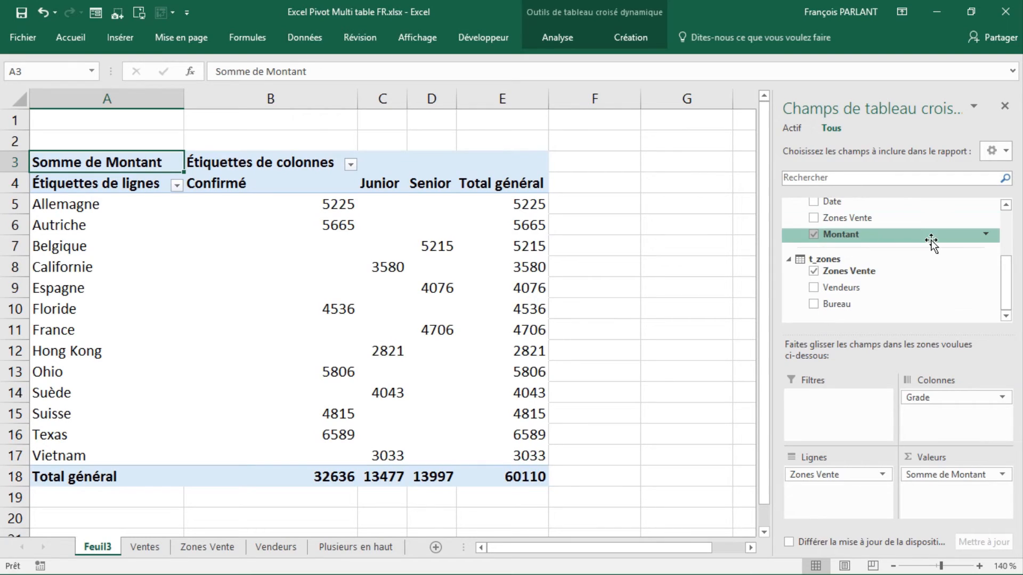
{"action": "left_click", "coordinate": [305, 37]}
{"action": "left_click", "coordinate": [230, 85]}
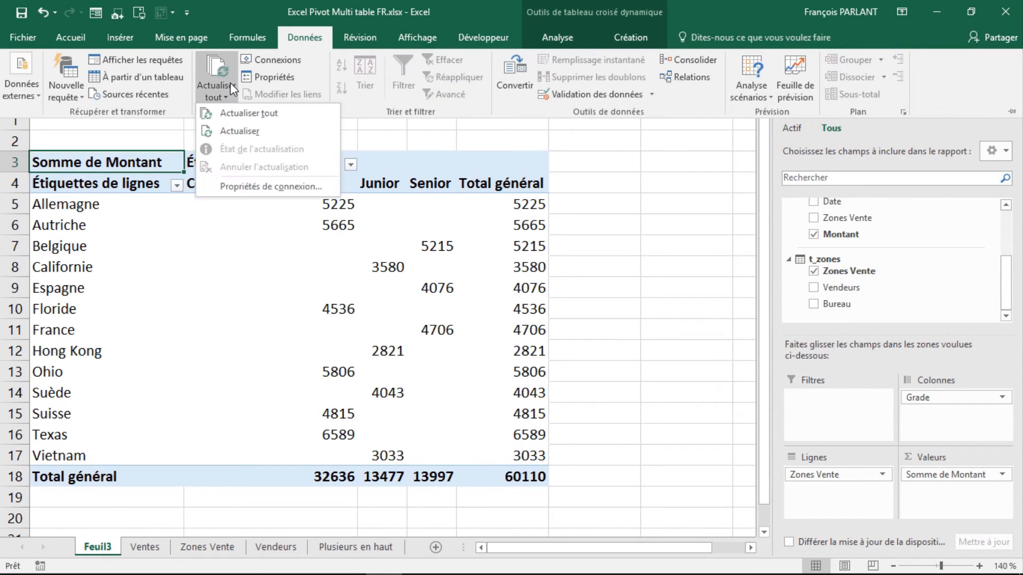
{"action": "left_click", "coordinate": [240, 114]}
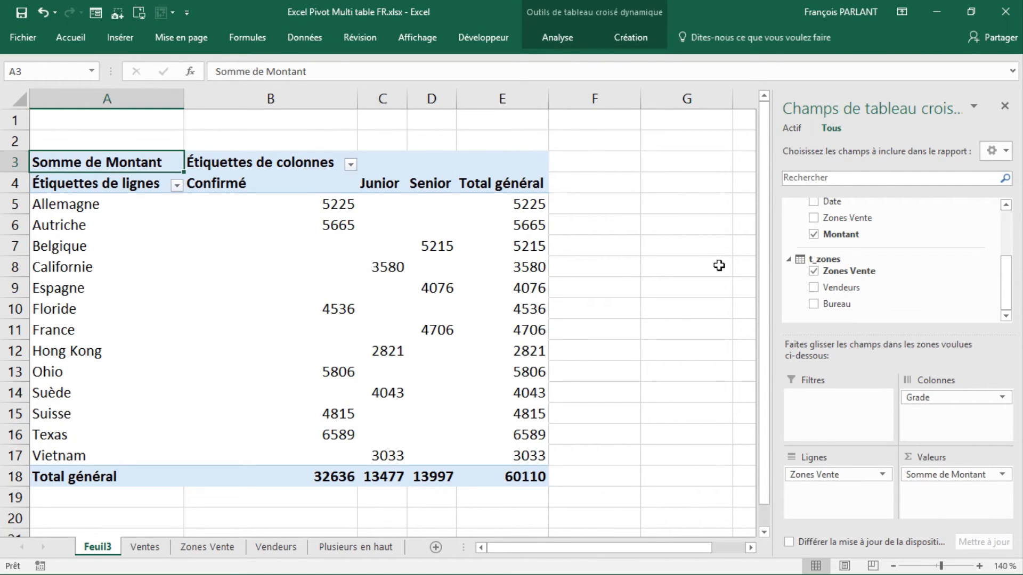
{"action": "left_click", "coordinate": [1004, 106]}
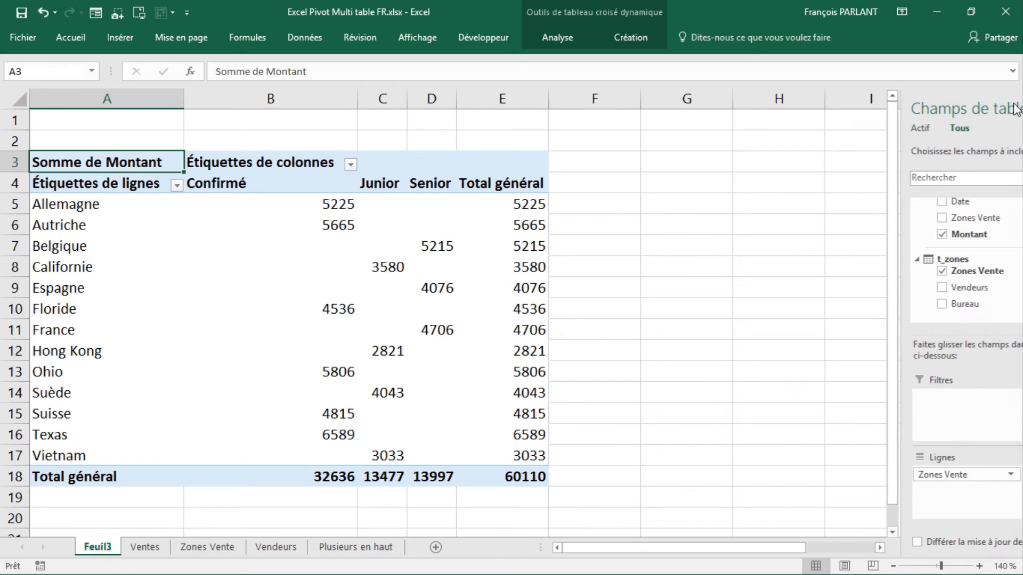
{"action": "left_click", "coordinate": [626, 206]}
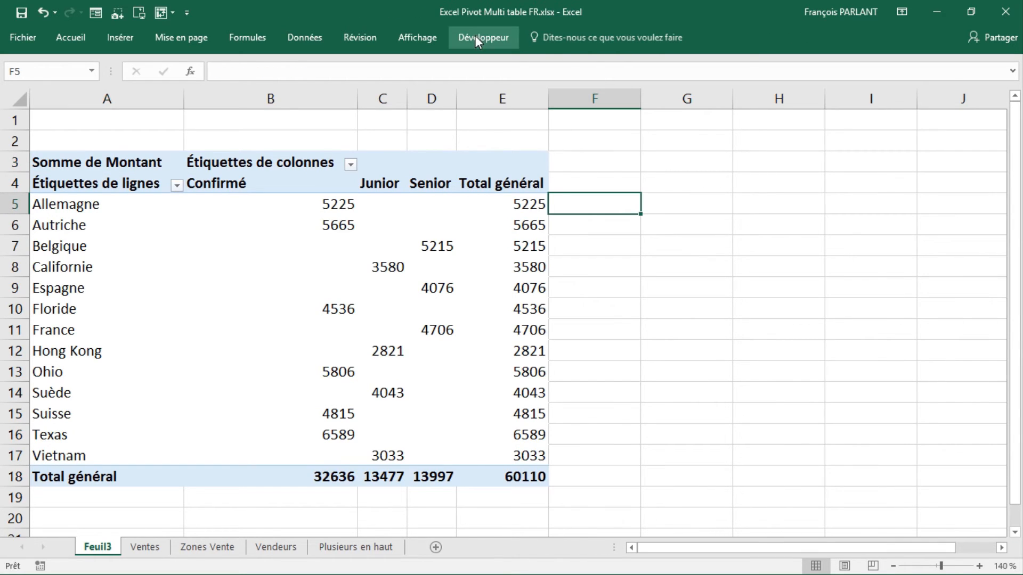
- Insert a timeline for the Date field of t_ventes and place it beside the pivot table
{"action": "left_click", "coordinate": [335, 245]}
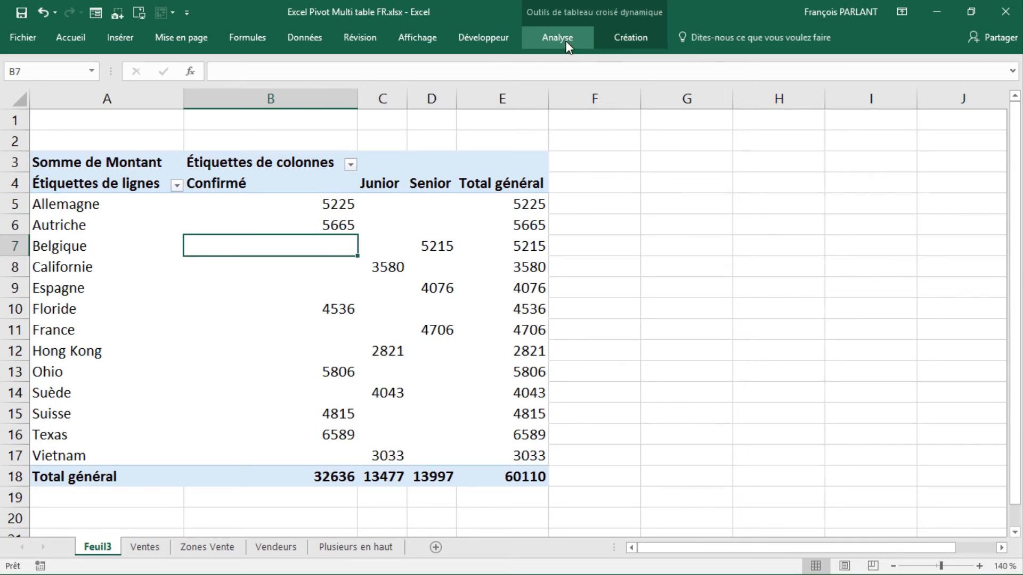
{"action": "left_click", "coordinate": [557, 38]}
{"action": "left_click", "coordinate": [418, 78]}
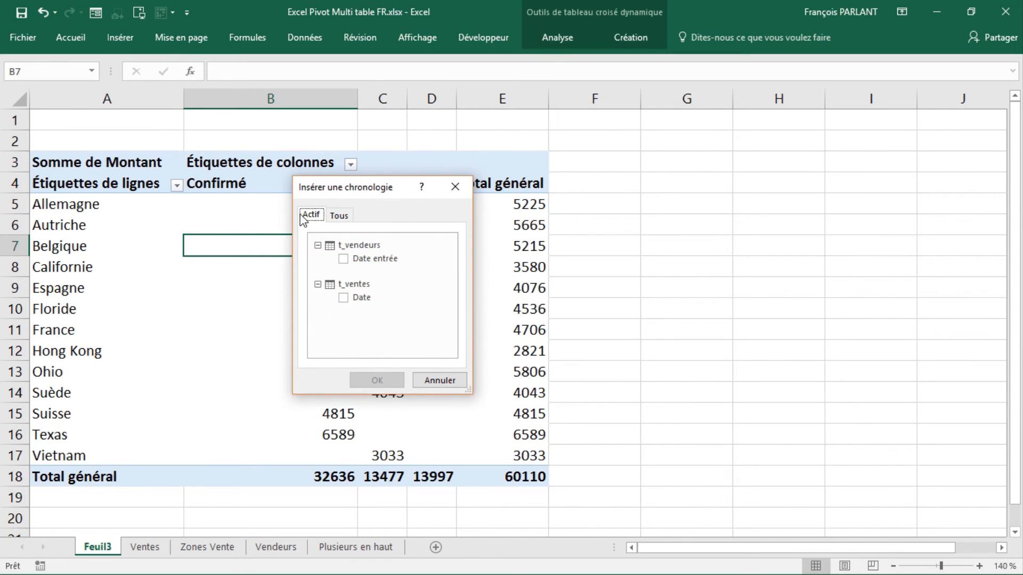
{"action": "left_click", "coordinate": [344, 299]}
{"action": "left_click", "coordinate": [377, 379]}
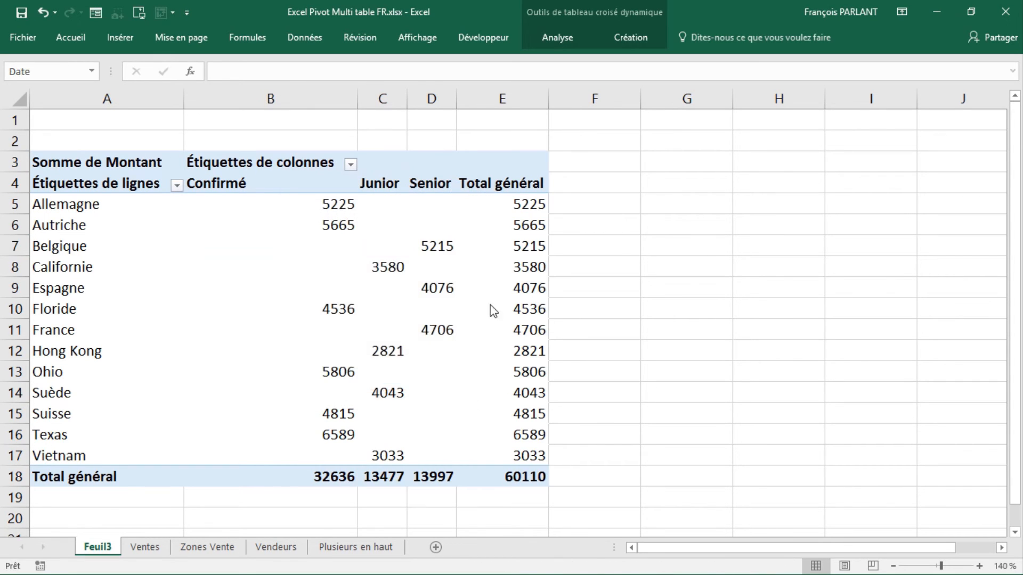
{"action": "left_click_drag", "start_coordinate": [577, 269], "coordinate": [786, 193]}
- Filter the pivot table to août 2016 with the timeline, and by years for 2013, 2014, 2012 and 2015 in turn
{"action": "left_click", "coordinate": [662, 283]}
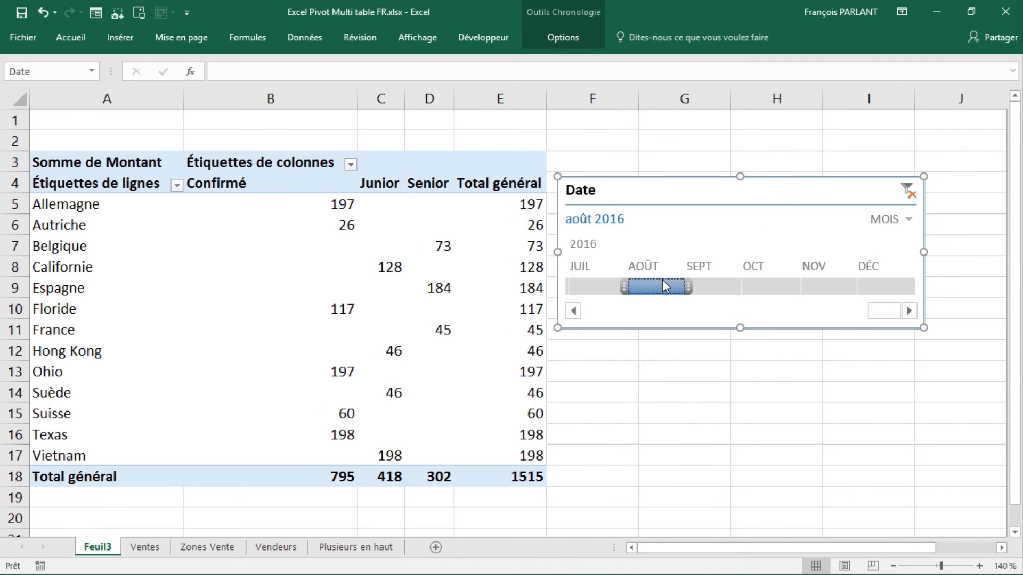
{"action": "left_click", "coordinate": [907, 220]}
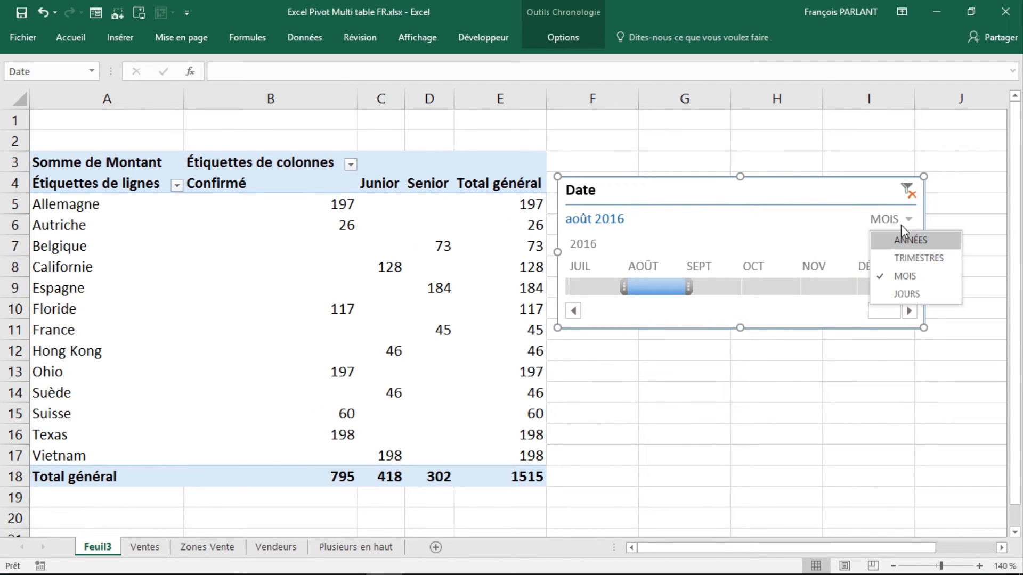
{"action": "left_click", "coordinate": [897, 241]}
{"action": "left_click", "coordinate": [651, 287]}
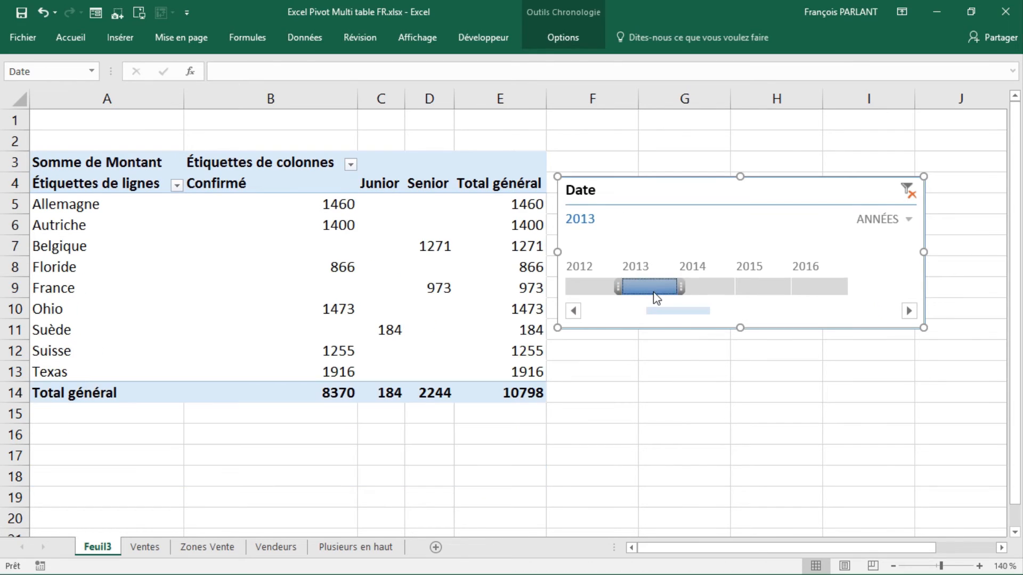
{"action": "left_click", "coordinate": [719, 285]}
{"action": "left_click", "coordinate": [584, 286]}
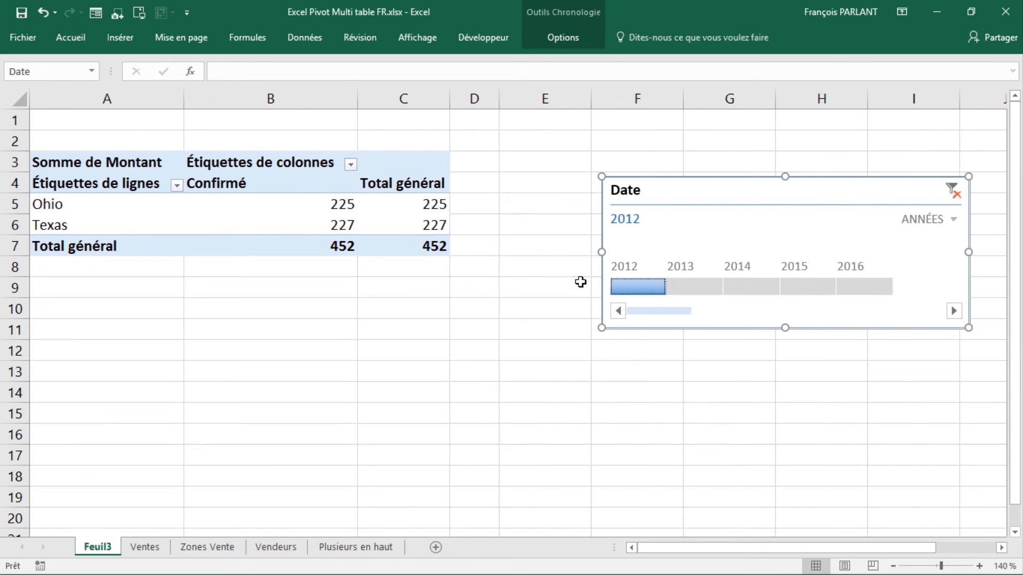
{"action": "left_click", "coordinate": [797, 286]}
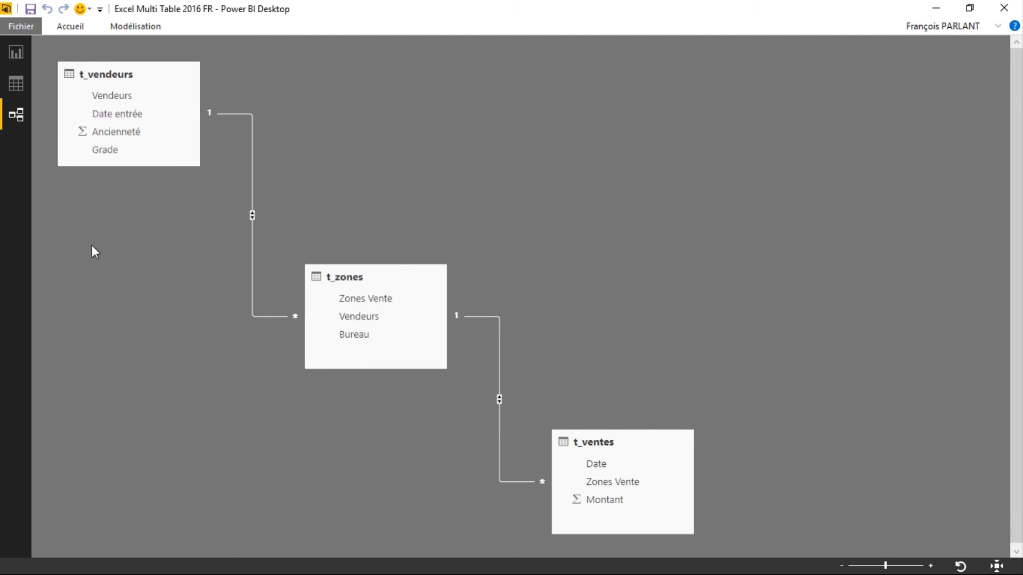
- Show the Power BI report page and cross-filter its visuals by the Confirmé, Junior and Senior grades in turn
{"action": "left_click", "coordinate": [16, 53]}
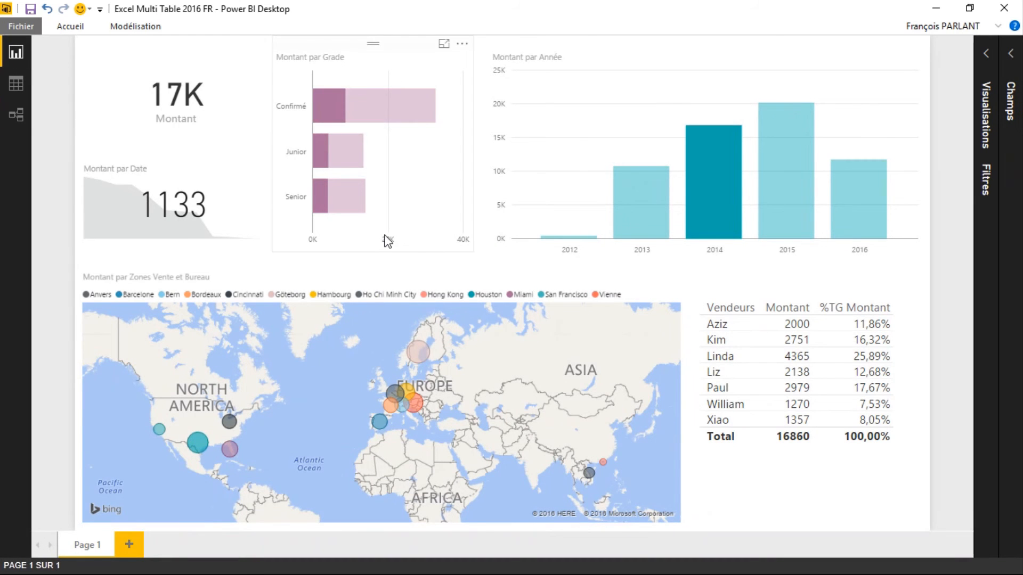
{"action": "left_click", "coordinate": [375, 110]}
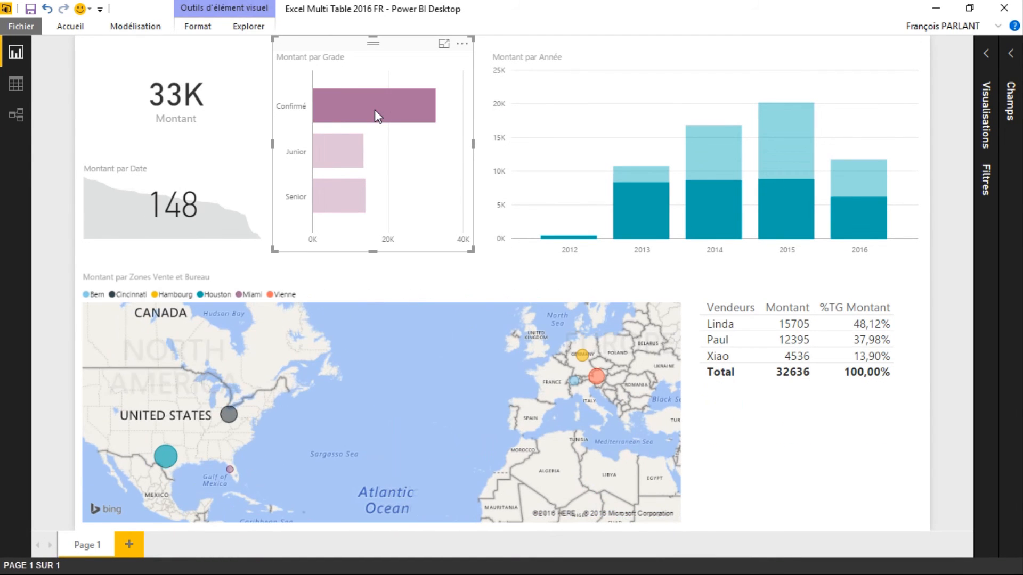
{"action": "left_click", "coordinate": [336, 165]}
{"action": "left_click", "coordinate": [340, 191]}
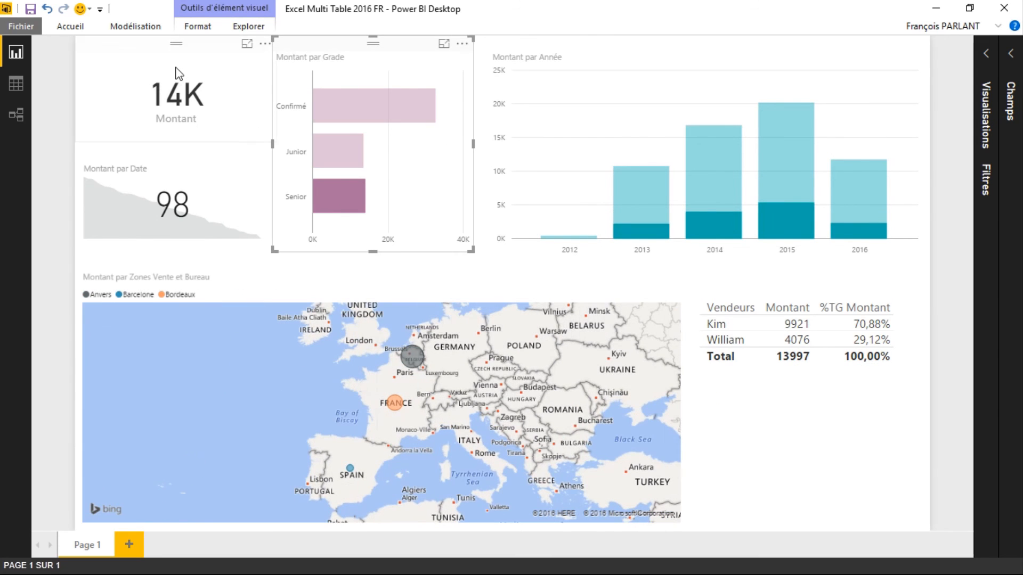
{"action": "left_click", "coordinate": [350, 158]}
- Cross-filter the report by the years 2013, 2014 and 2015 in turn, and by the Barcelone office on the map
{"action": "left_click", "coordinate": [648, 222]}
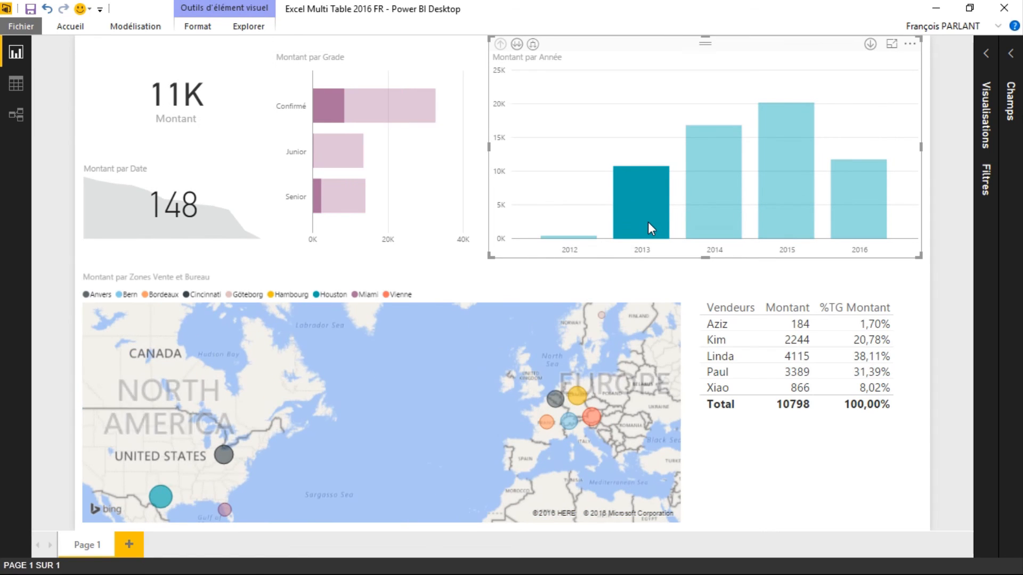
{"action": "left_click", "coordinate": [712, 200]}
{"action": "left_click", "coordinate": [769, 205]}
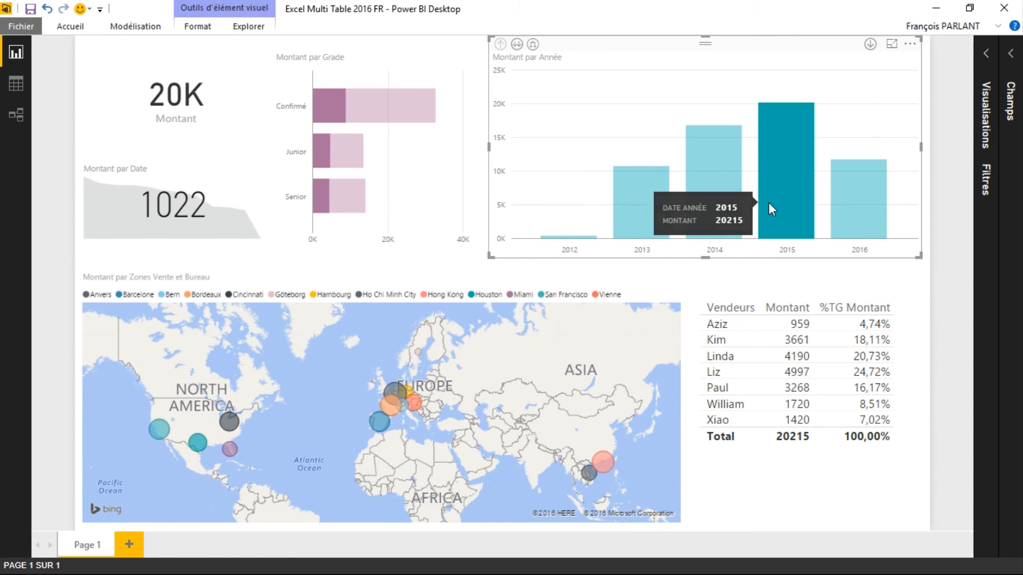
{"action": "left_click", "coordinate": [378, 420]}
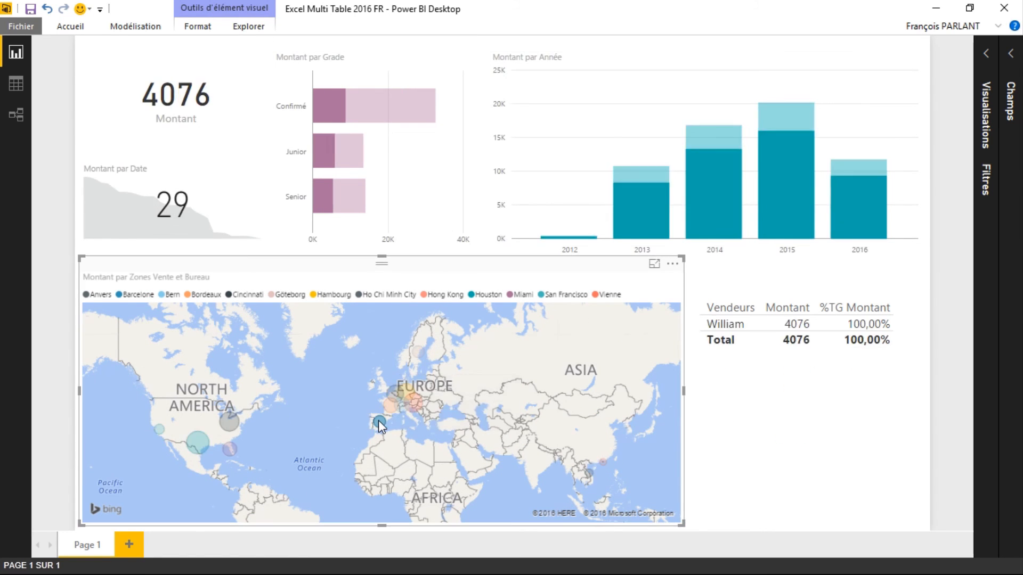